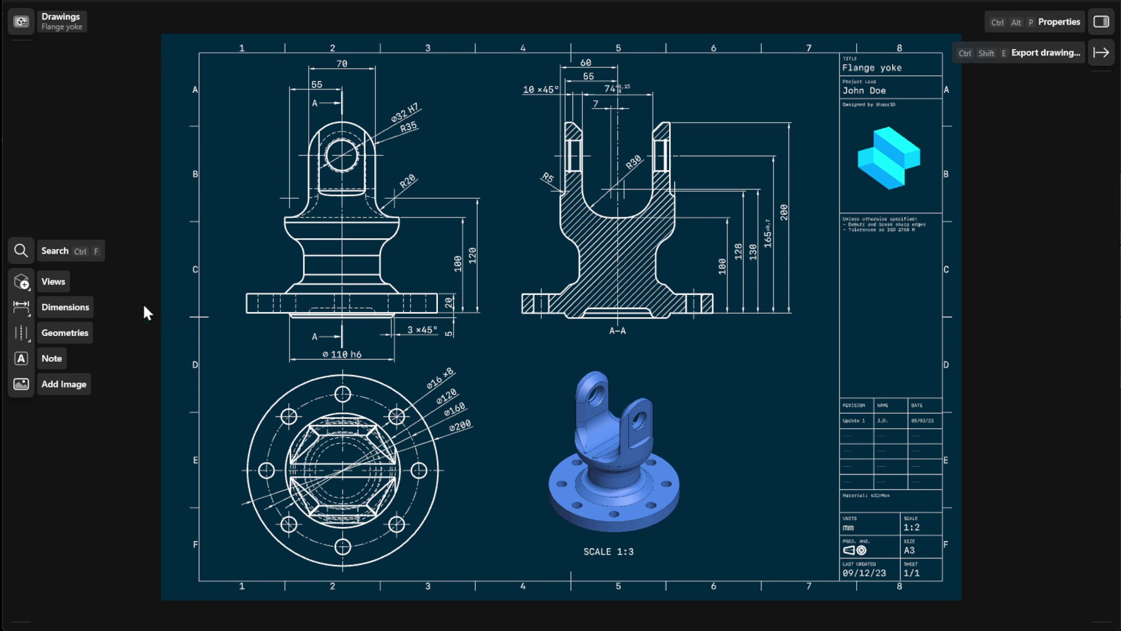
{"action": "left_click", "coordinate": [54, 282]}
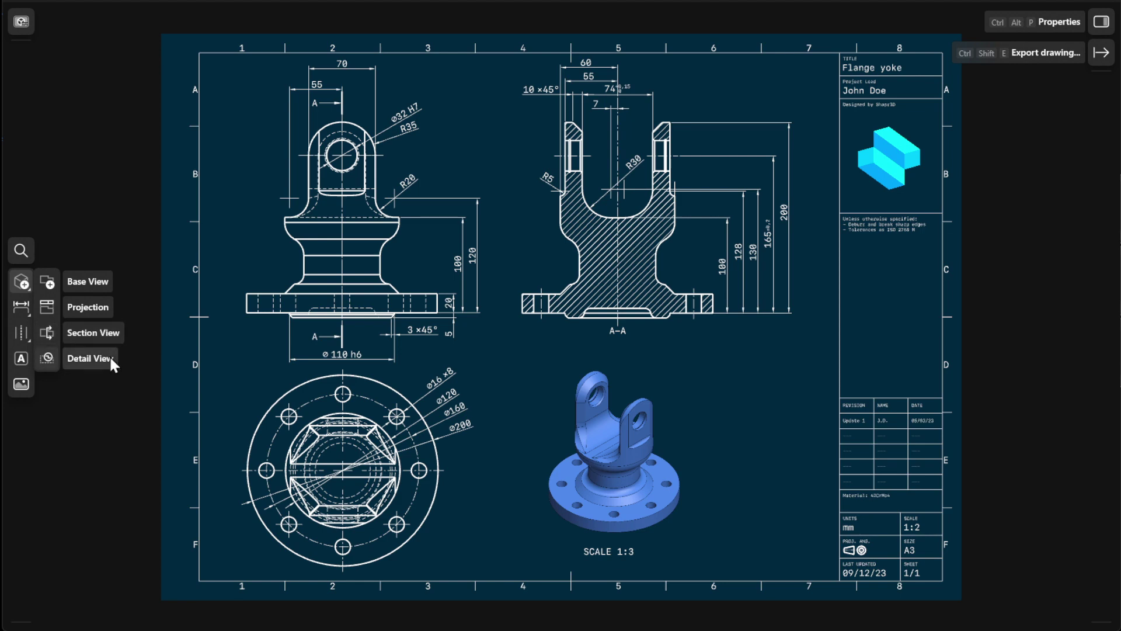
{"action": "left_click", "coordinate": [170, 331]}
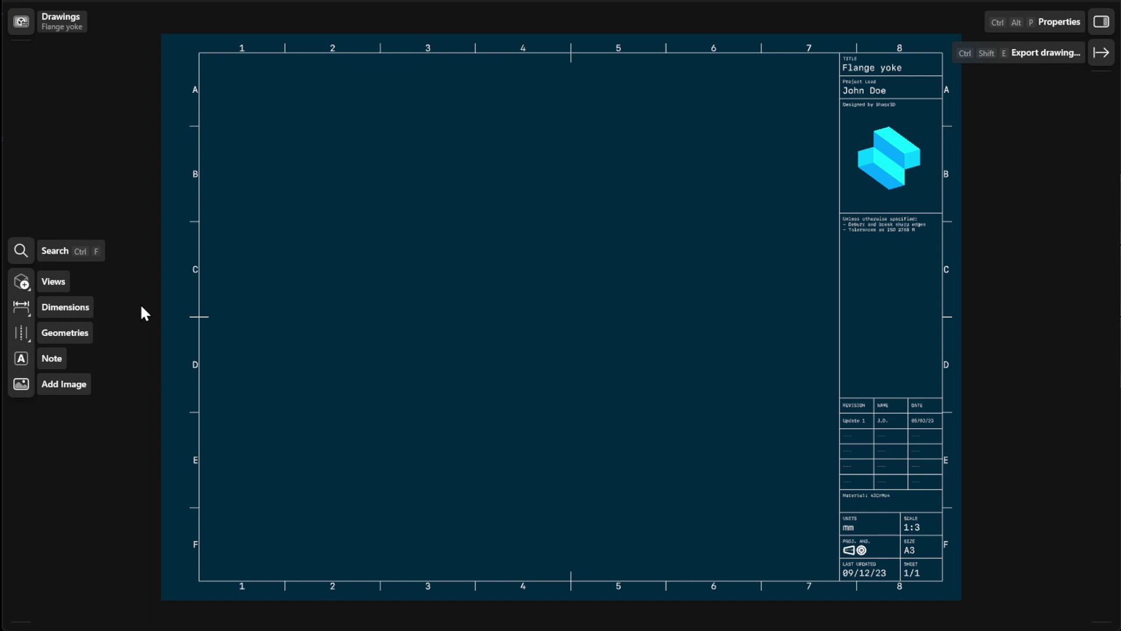
Step: Start a base view and choose the long sleeve yoke in the middle of the cardan joint as its reference body
{"action": "left_click", "coordinate": [58, 282]}
{"action": "left_click", "coordinate": [91, 281]}
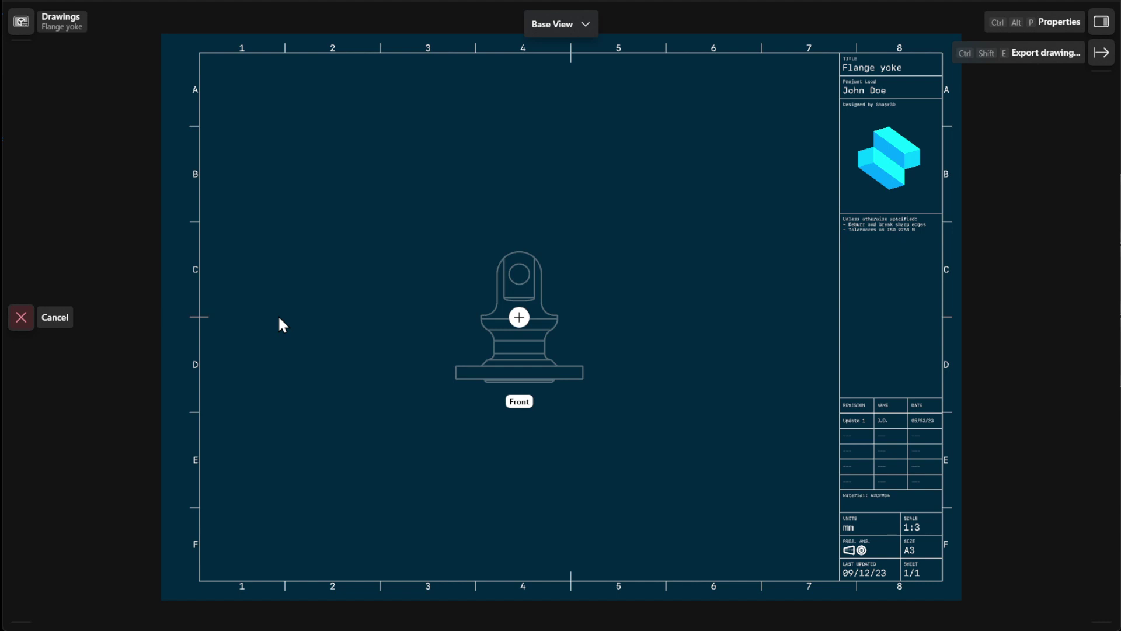
{"action": "left_click", "coordinate": [521, 403]}
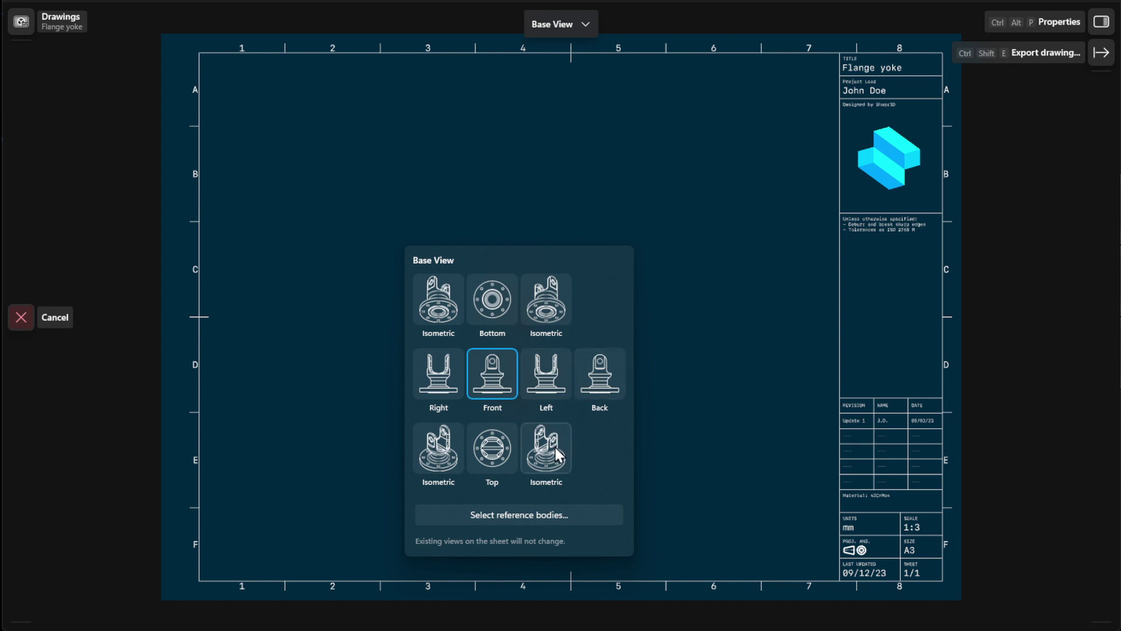
{"action": "left_click", "coordinate": [592, 521]}
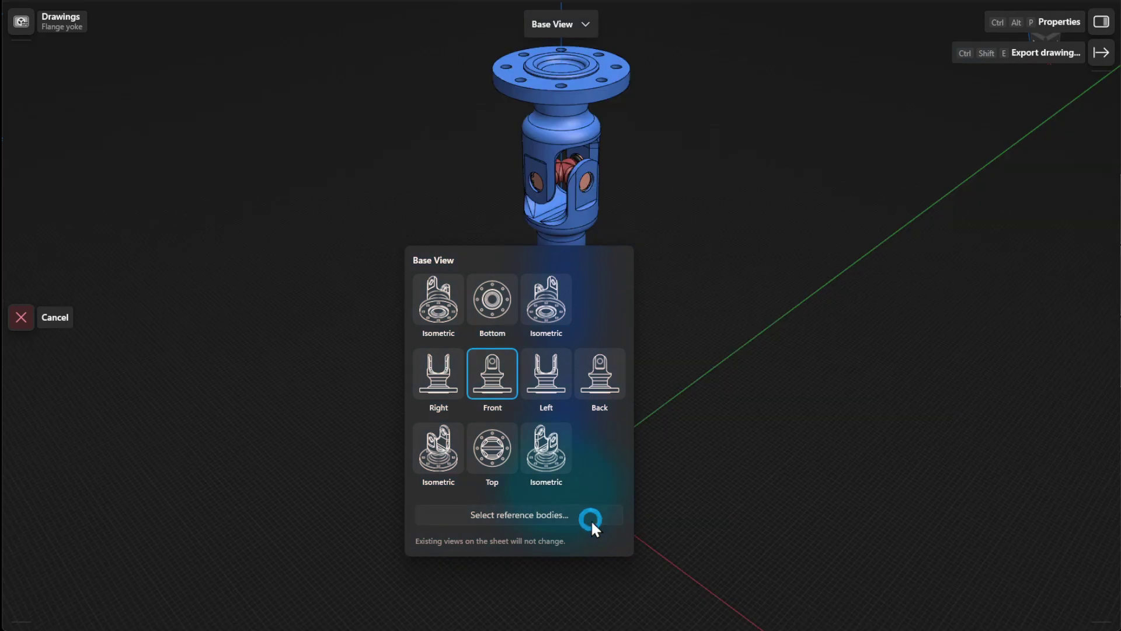
{"action": "left_click", "coordinate": [631, 504]}
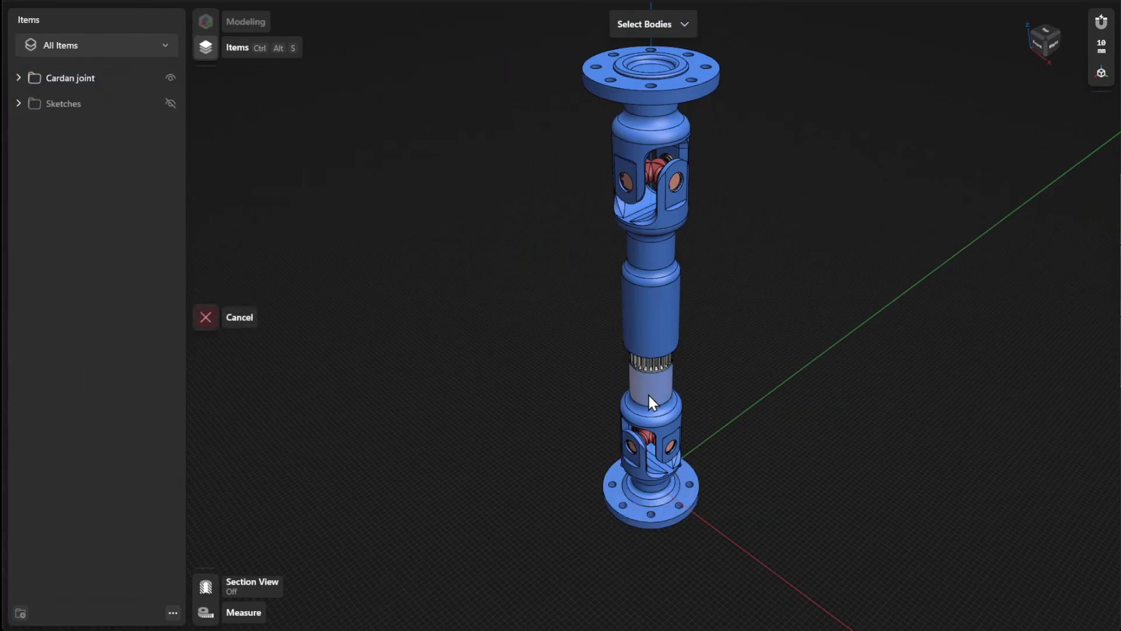
{"action": "left_click", "coordinate": [654, 336]}
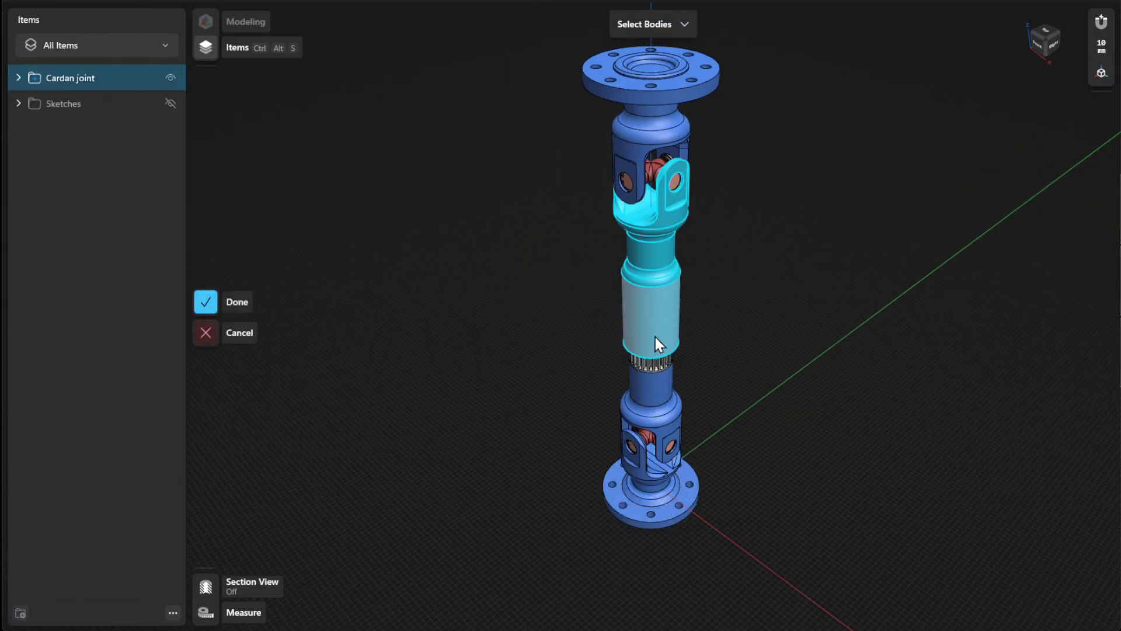
{"action": "left_click", "coordinate": [234, 308]}
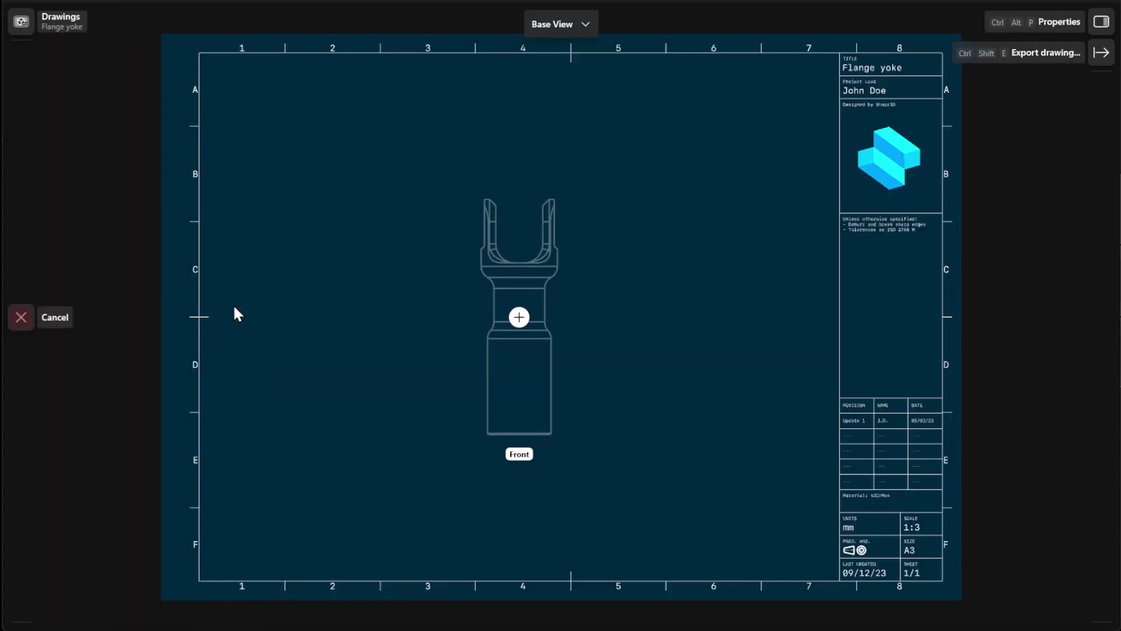
Step: Replace the base view's reference body with the flange yoke at the lower end of the cardan joint
{"action": "left_click", "coordinate": [522, 460]}
{"action": "left_click", "coordinate": [510, 578]}
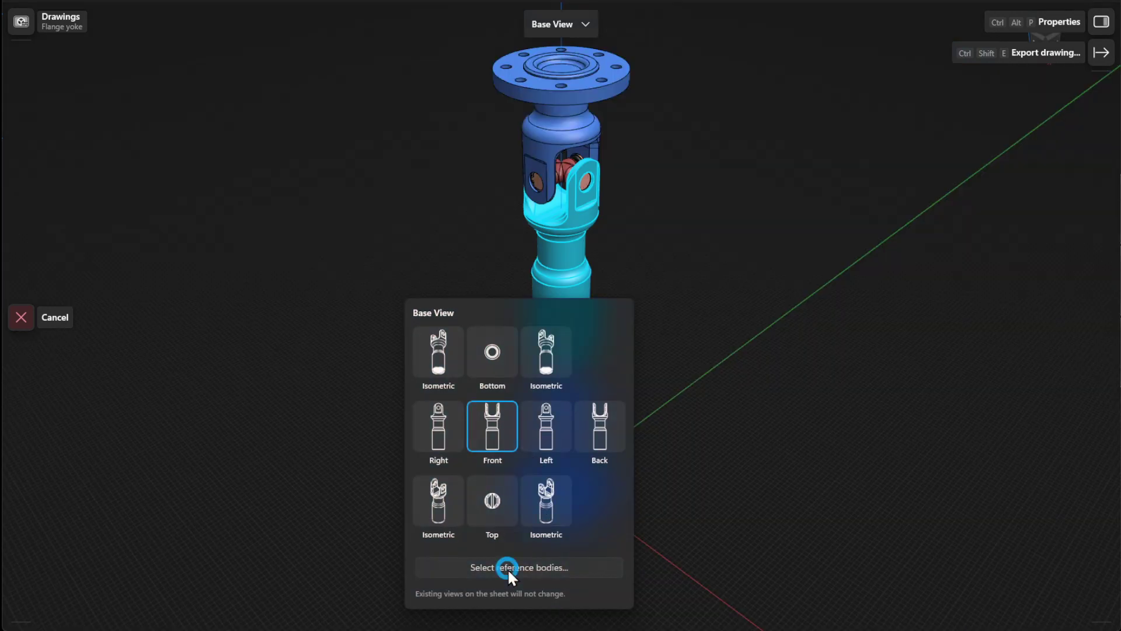
{"action": "left_click", "coordinate": [660, 323]}
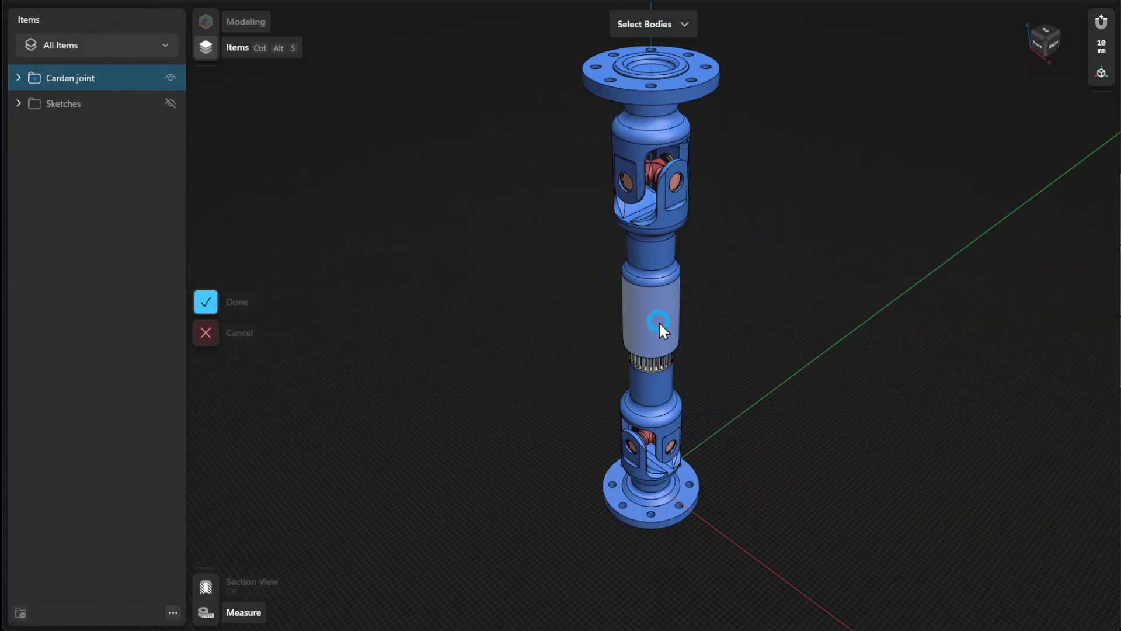
{"action": "left_click", "coordinate": [654, 498]}
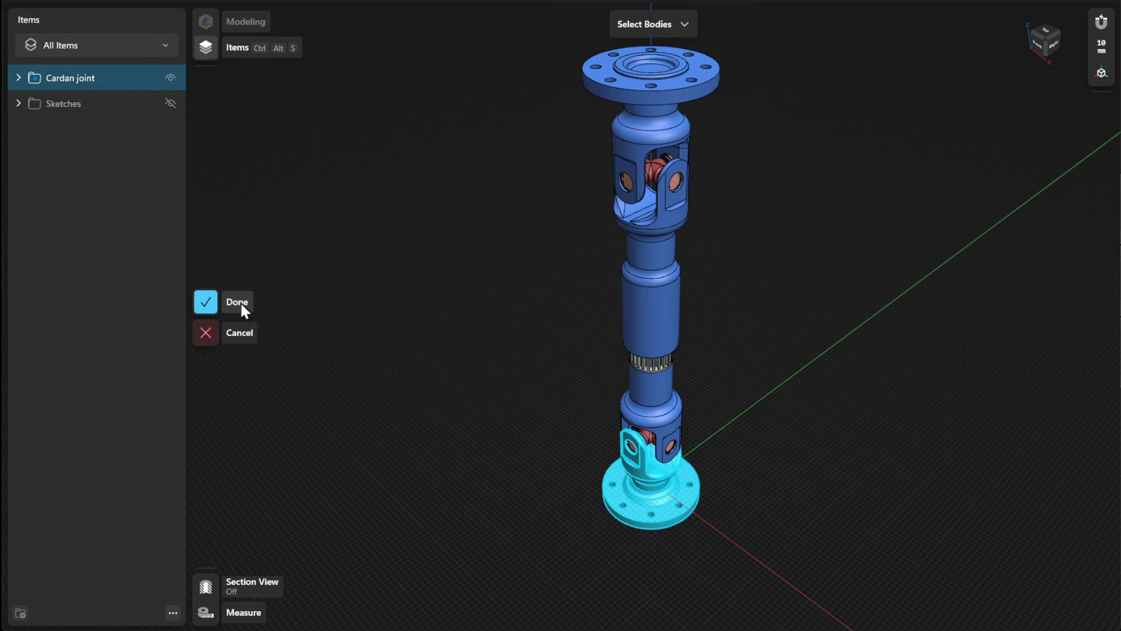
{"action": "left_click", "coordinate": [237, 302]}
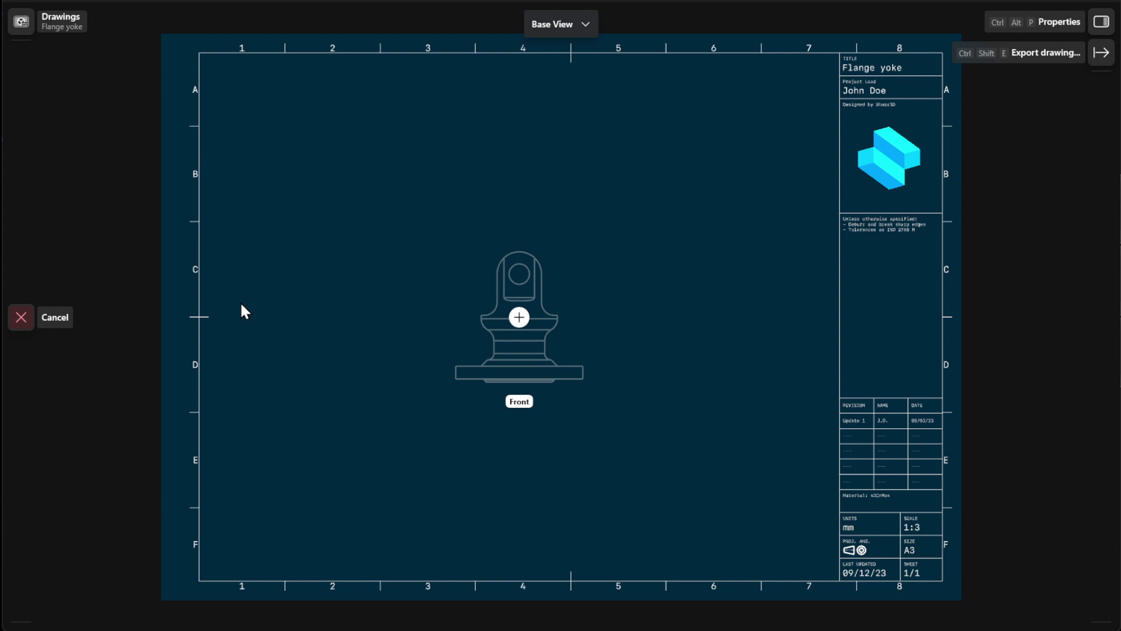
Step: Place the front view of the flange yoke and add its projections beside and below it
{"action": "left_click", "coordinate": [521, 321]}
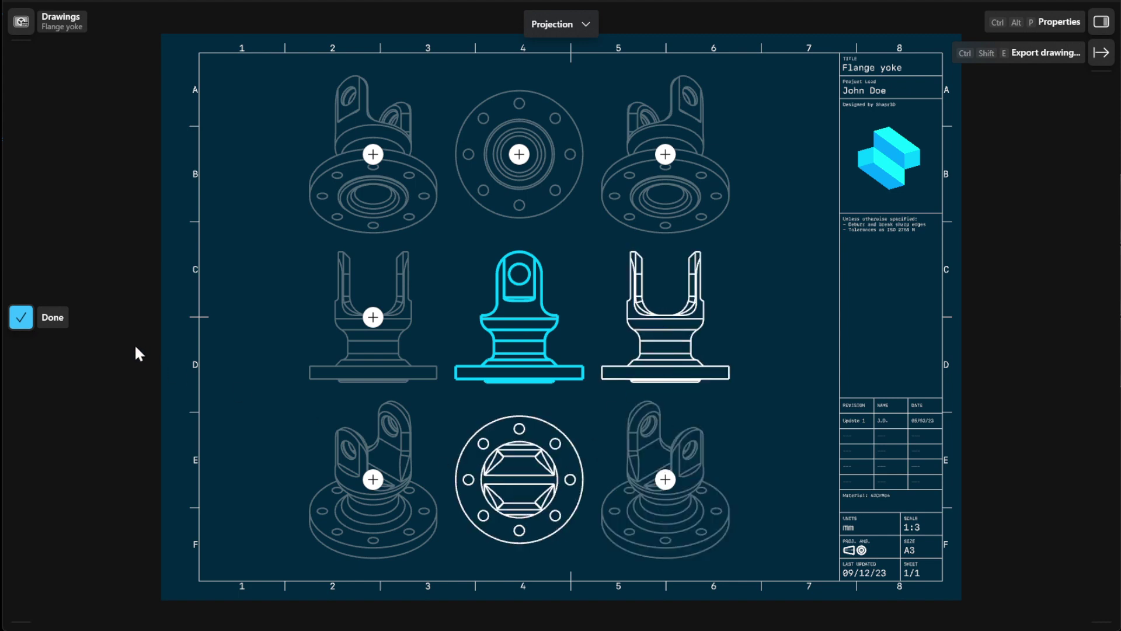
{"action": "left_click", "coordinate": [52, 319]}
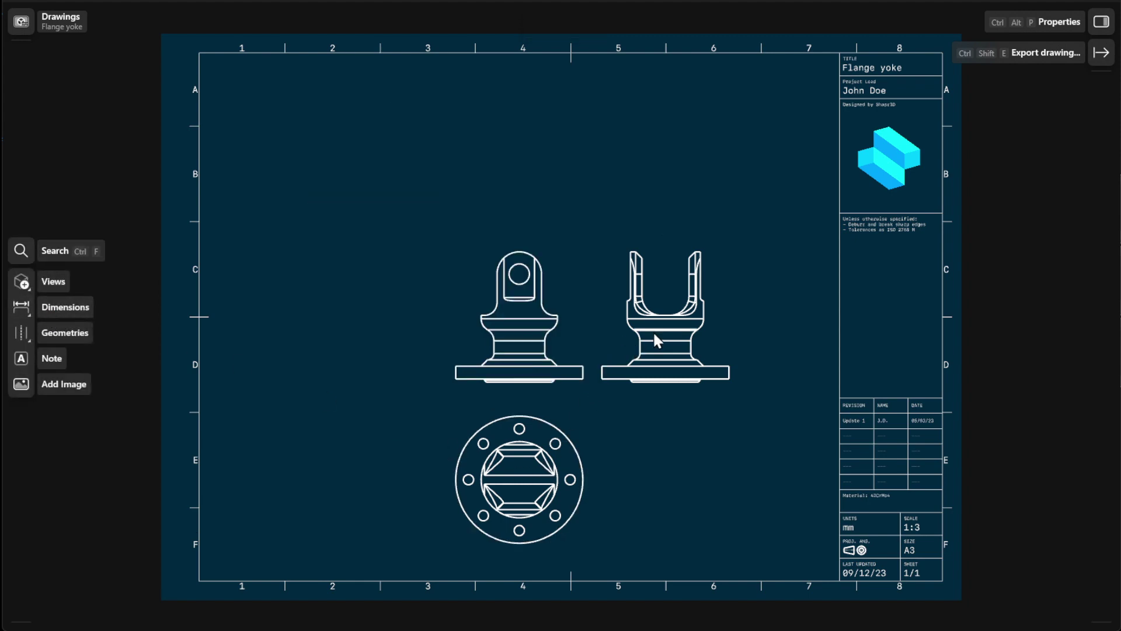
Step: Move the front view toward the upper-left area of the sheet
{"action": "left_click", "coordinate": [530, 318]}
{"action": "left_click", "coordinate": [529, 317]}
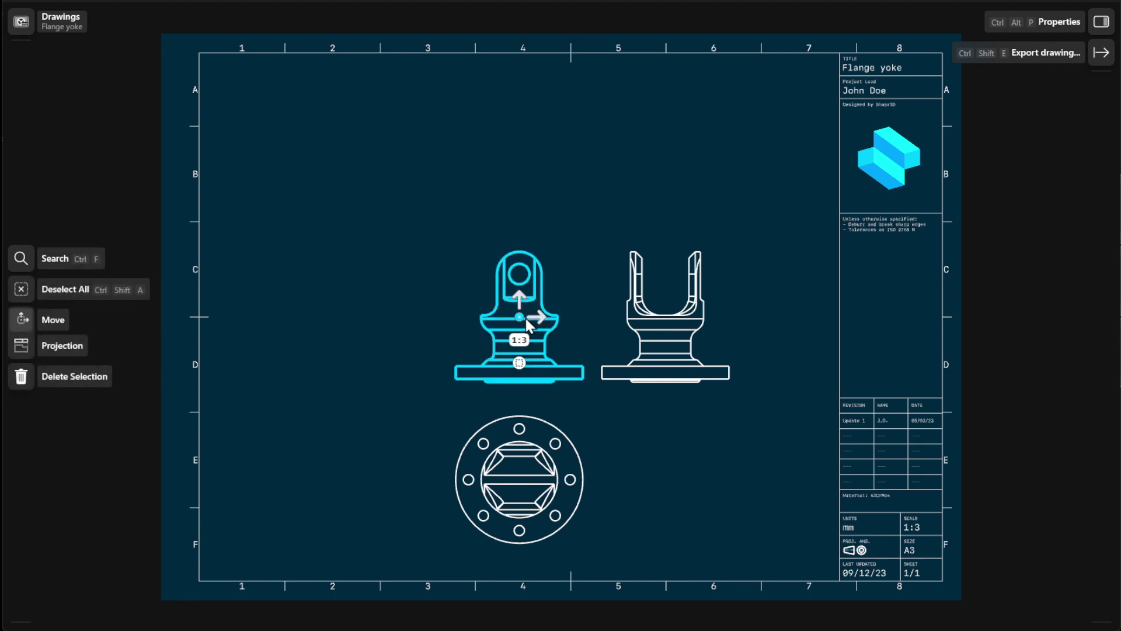
{"action": "left_click_drag", "start_coordinate": [527, 320], "coordinate": [397, 200]}
Step: Move the top view up and left into zone E2, and raise the front view into zone B2
{"action": "left_click", "coordinate": [397, 449]}
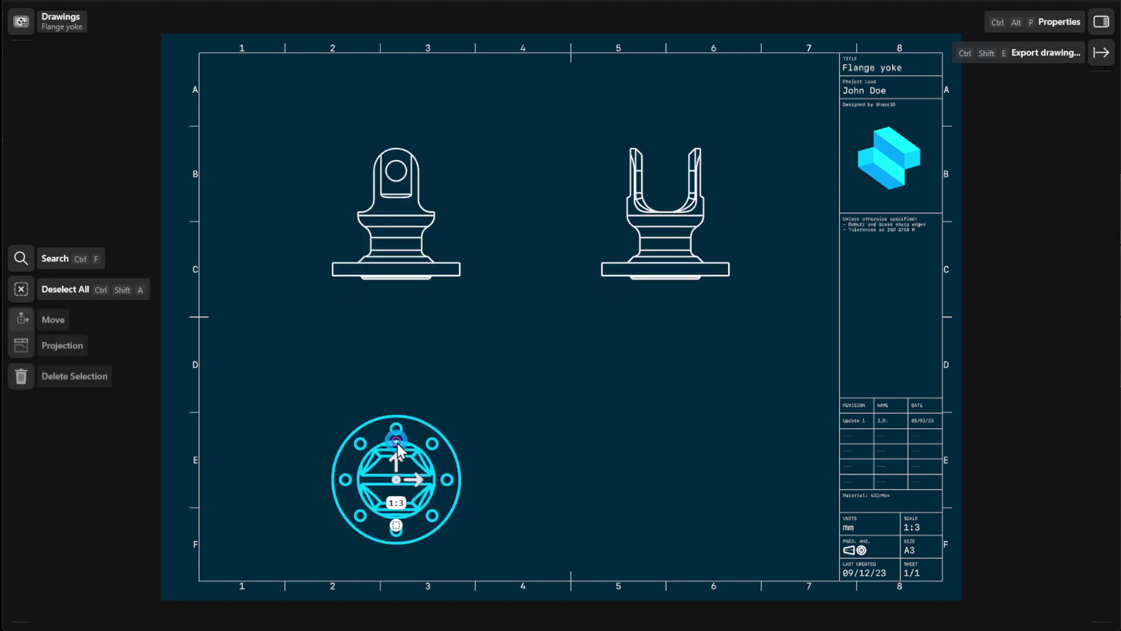
{"action": "left_click_drag", "start_coordinate": [394, 462], "coordinate": [369, 423]}
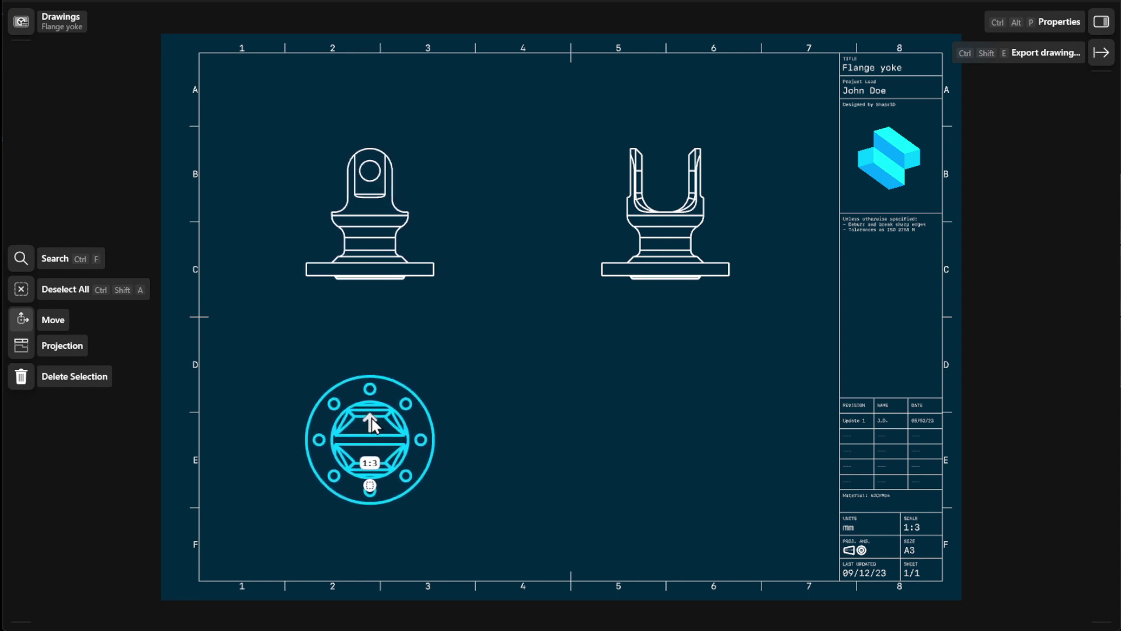
{"action": "left_click", "coordinate": [388, 160]}
{"action": "left_click_drag", "start_coordinate": [374, 187], "coordinate": [374, 165]}
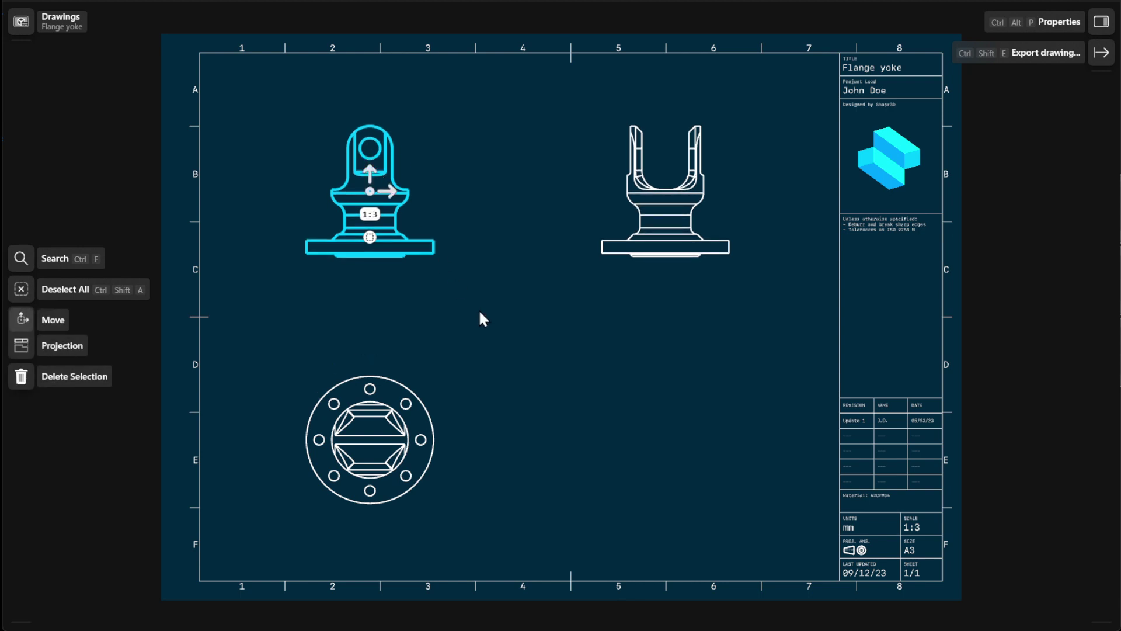
{"action": "key", "text": "ctrl+shift+a"}
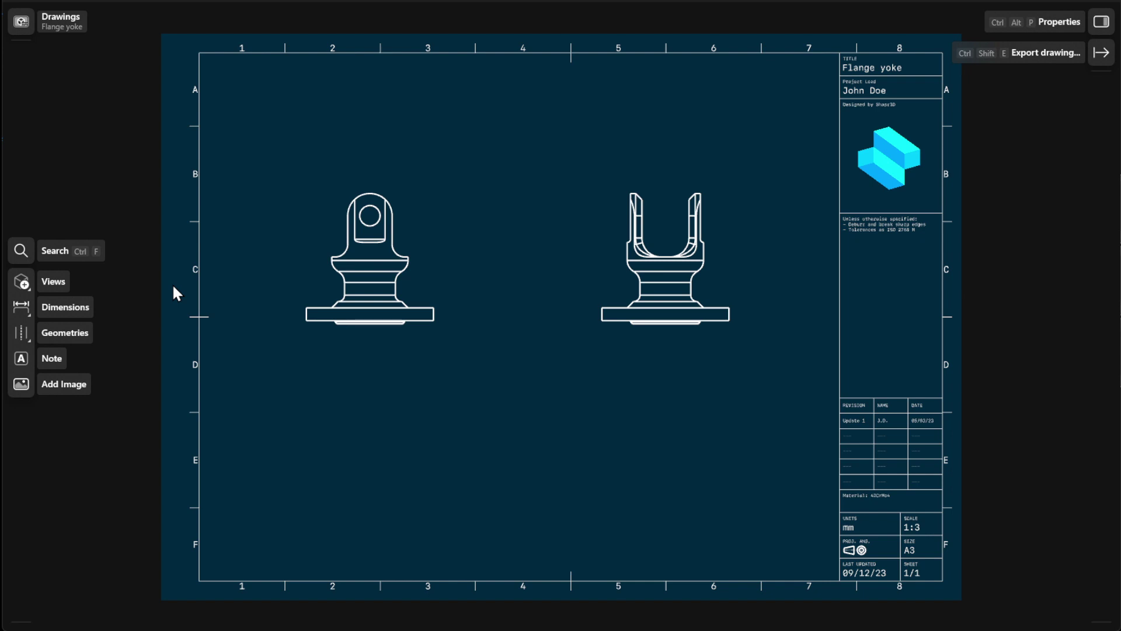
Step: Add a top view of the flange yoke below the front view with the Projection tool
{"action": "left_click", "coordinate": [60, 284]}
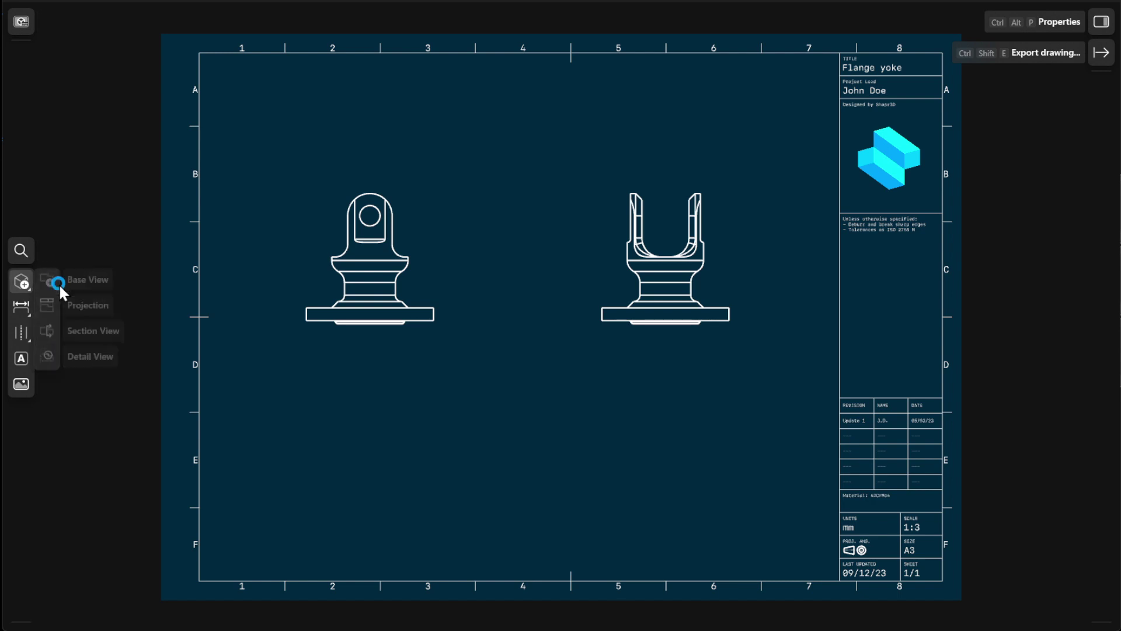
{"action": "left_click", "coordinate": [88, 307]}
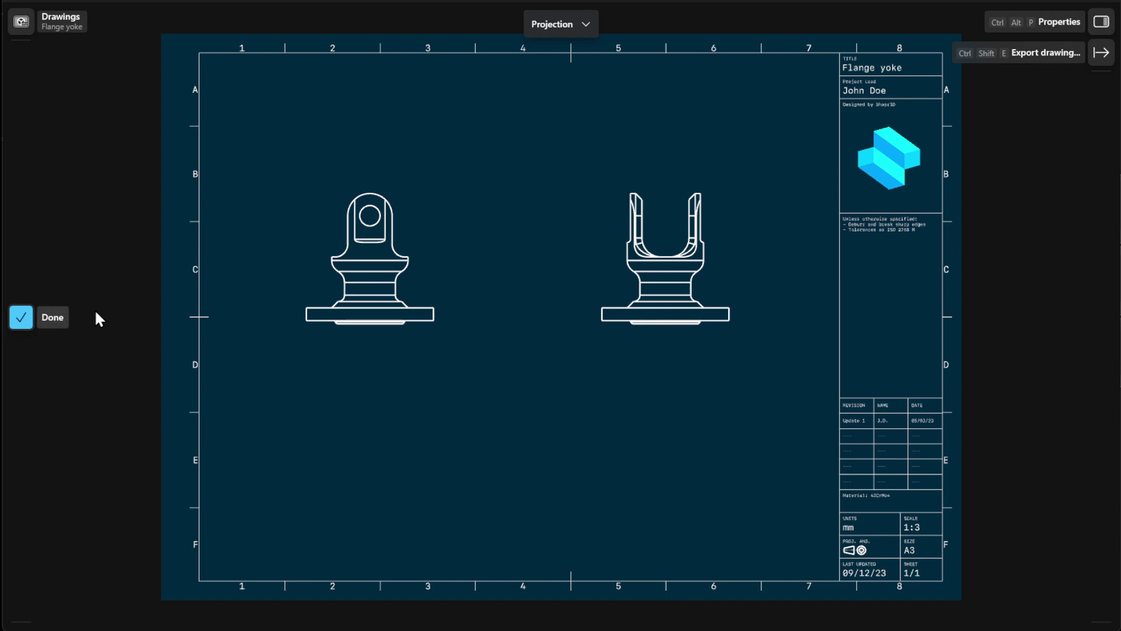
{"action": "left_click", "coordinate": [374, 262]}
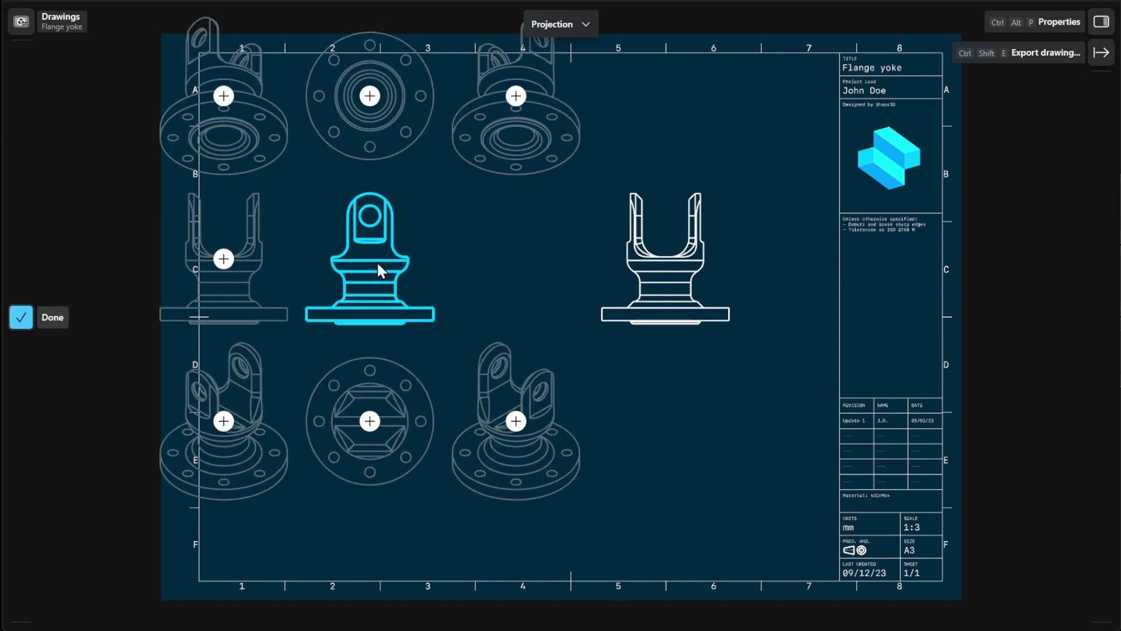
{"action": "left_click", "coordinate": [371, 421]}
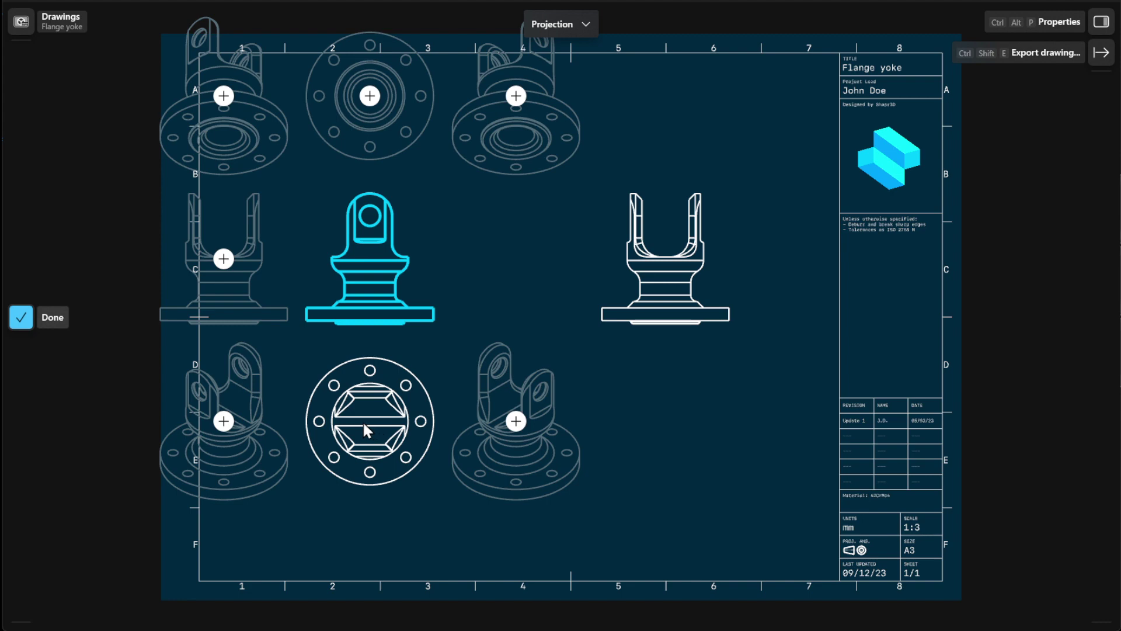
{"action": "left_click", "coordinate": [51, 317]}
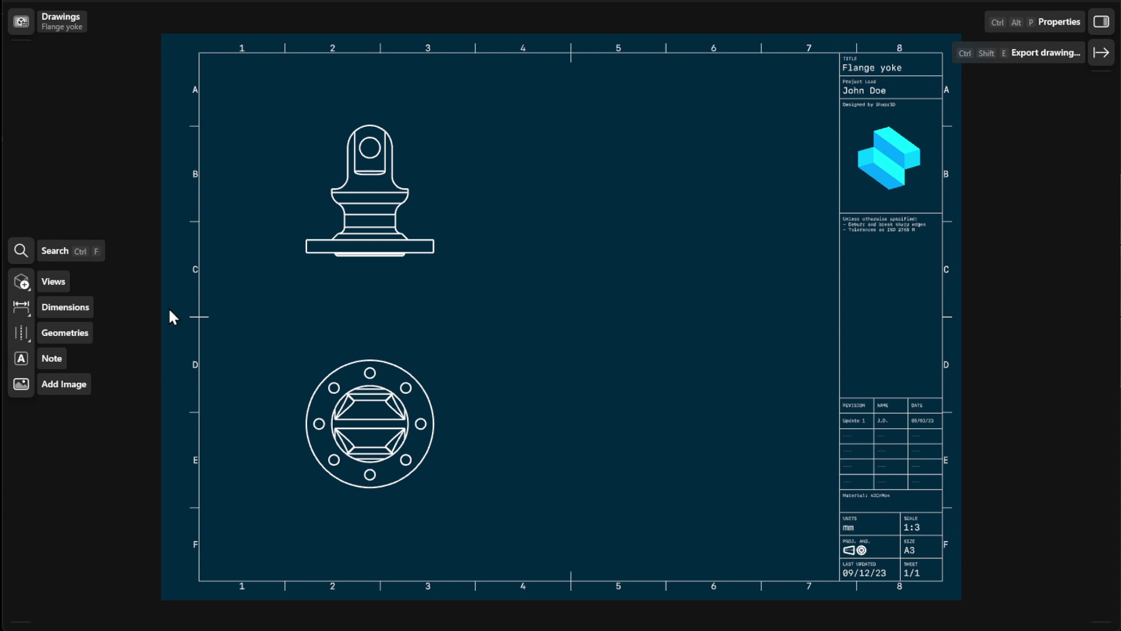
Step: Start a section view and draw a vertical section line through the centre of the front view, extending beyond both ends
{"action": "left_click", "coordinate": [52, 282]}
{"action": "left_click", "coordinate": [111, 338]}
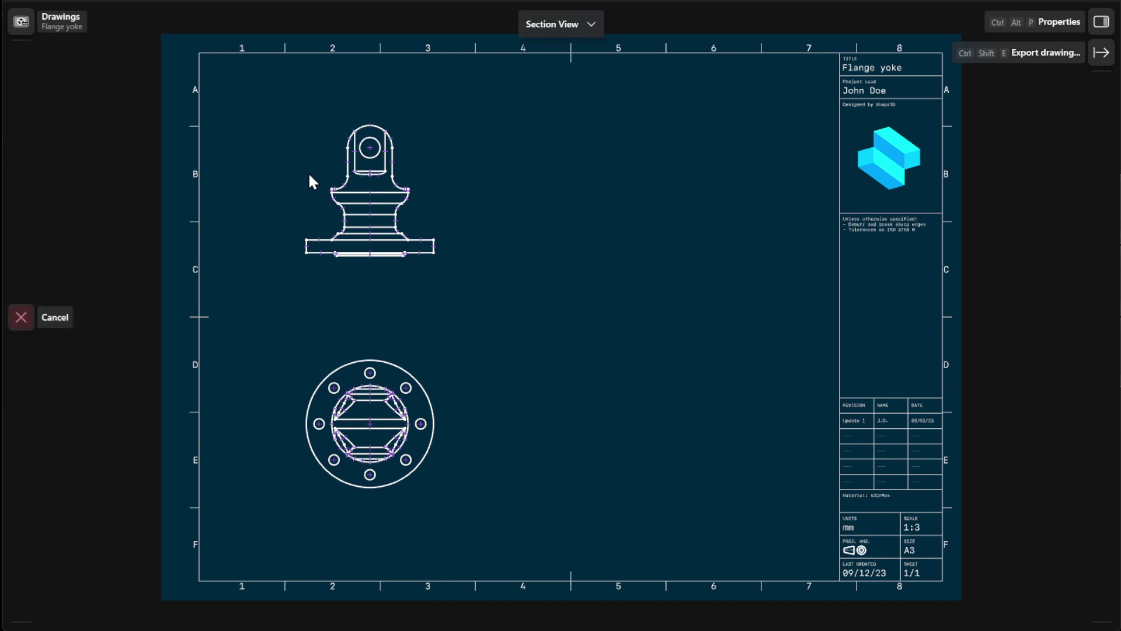
{"action": "left_click", "coordinate": [370, 147]}
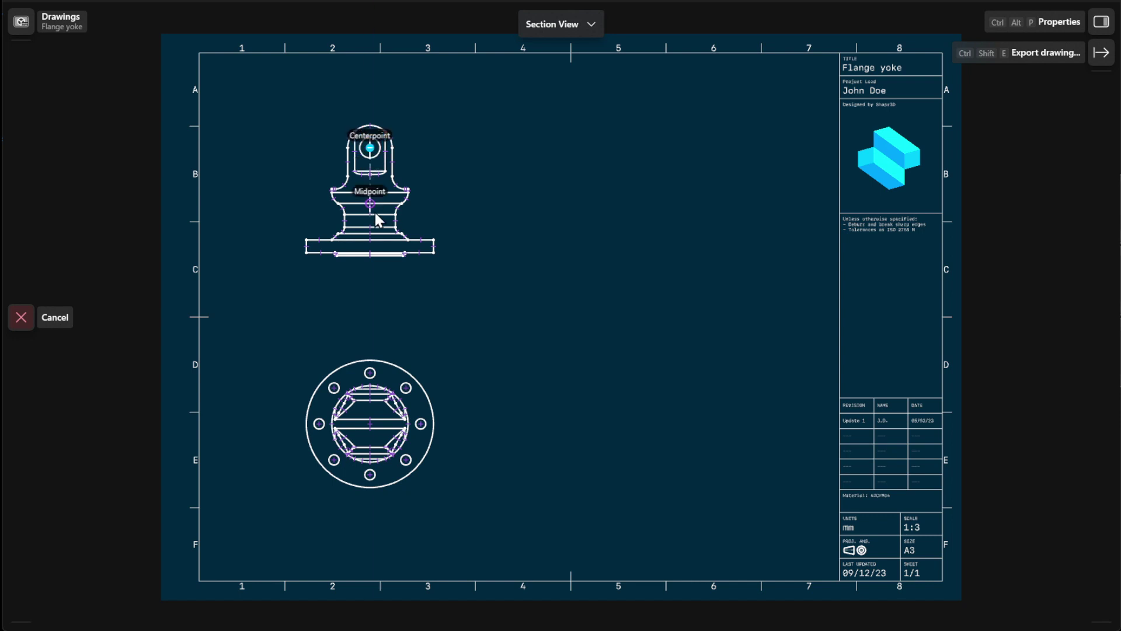
{"action": "left_click", "coordinate": [369, 279]}
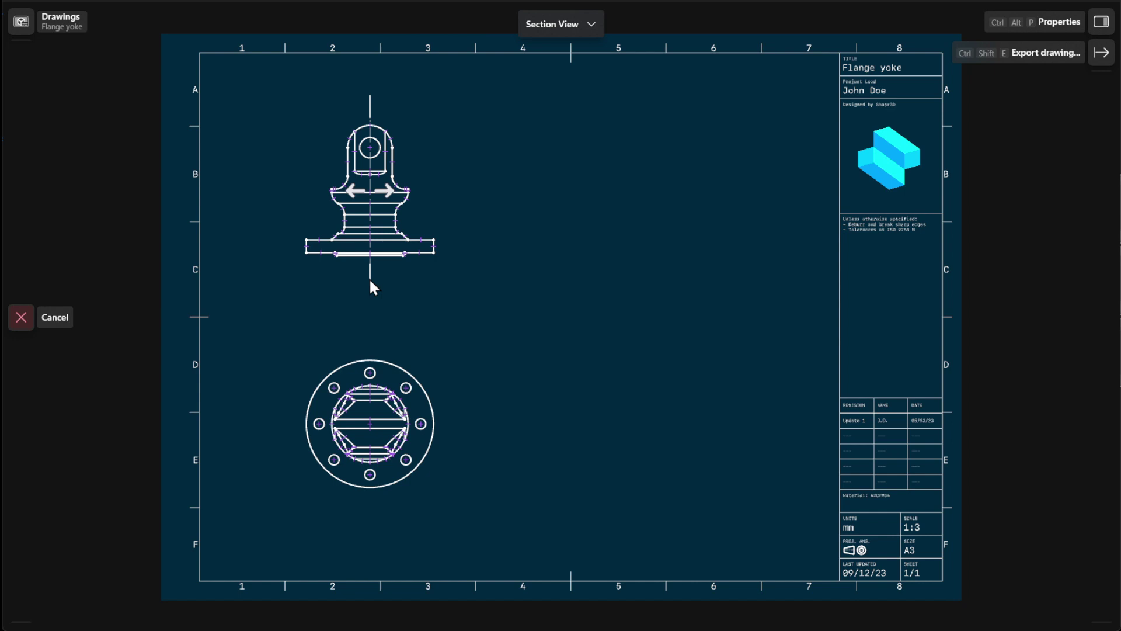
{"action": "left_click", "coordinate": [368, 83]}
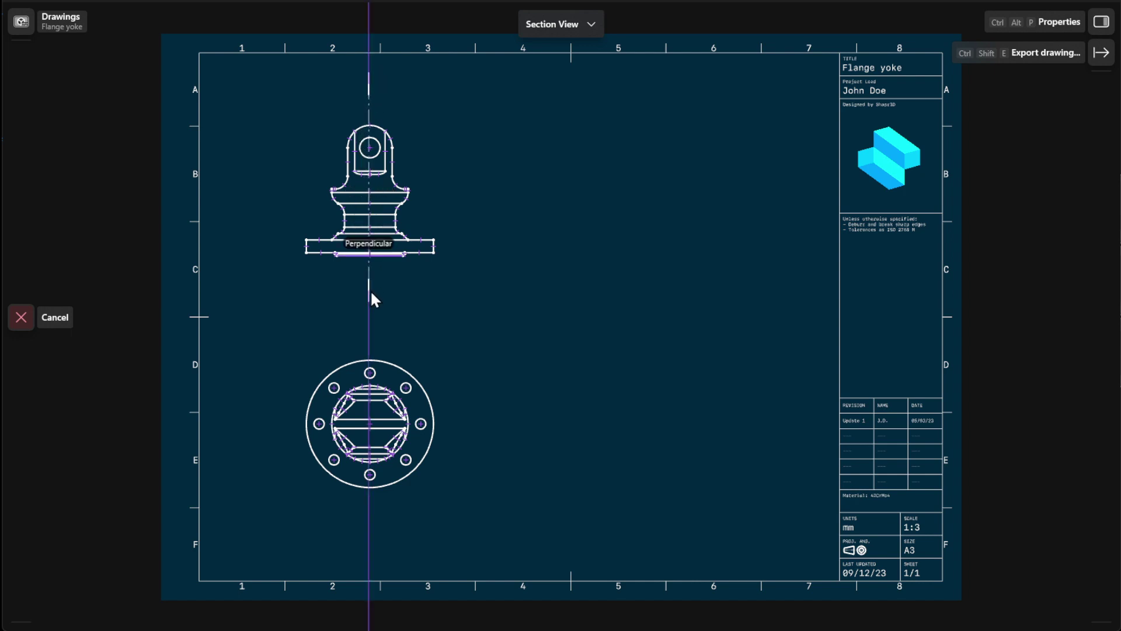
{"action": "left_click", "coordinate": [370, 290]}
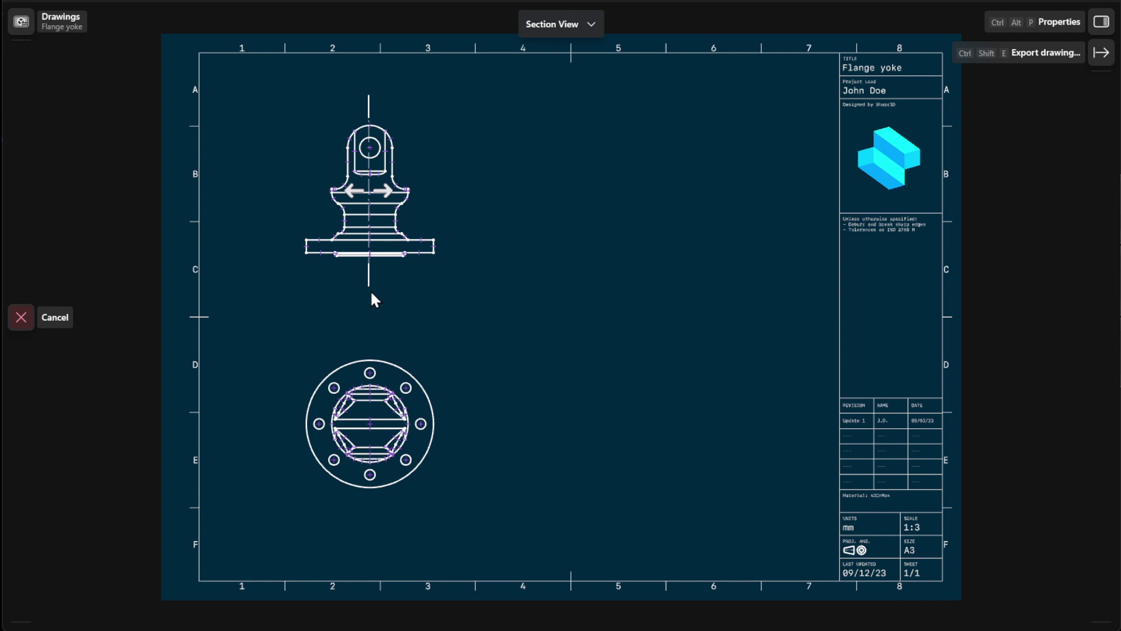
Step: Point the section direction to the right and place section A-A level with the front view in column 5
{"action": "left_click", "coordinate": [383, 188]}
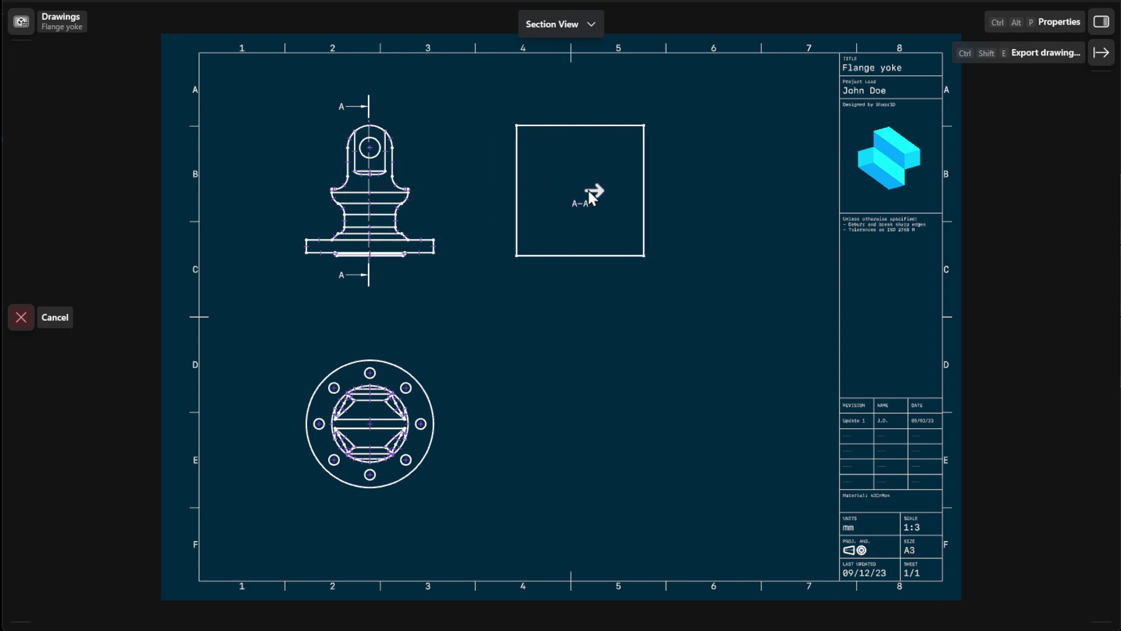
{"action": "left_click", "coordinate": [616, 199]}
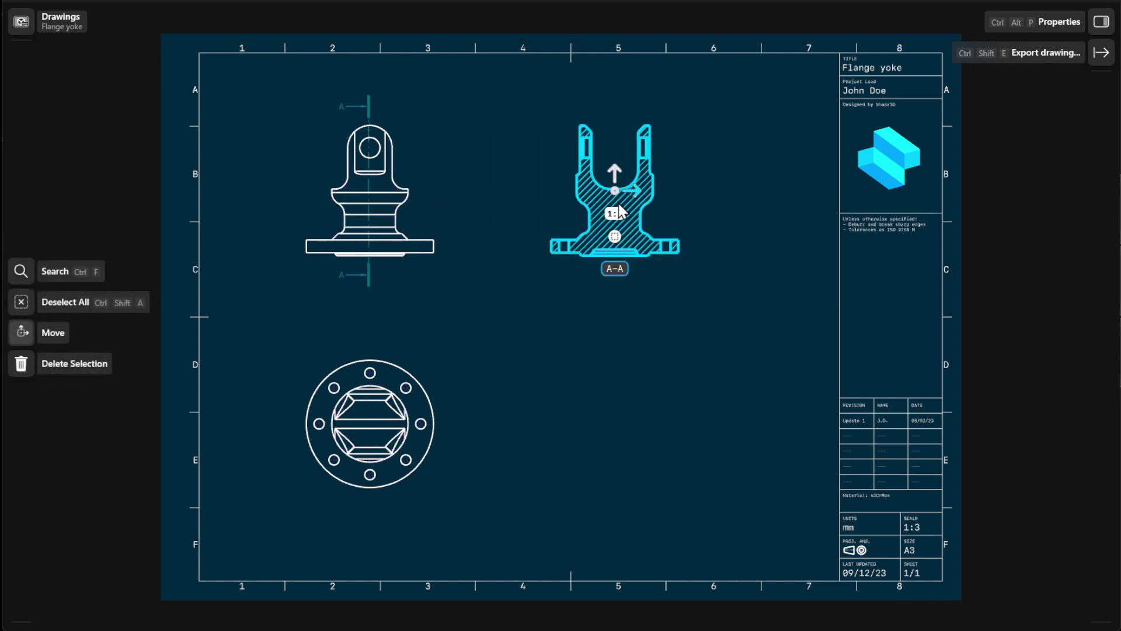
{"action": "left_click", "coordinate": [506, 194]}
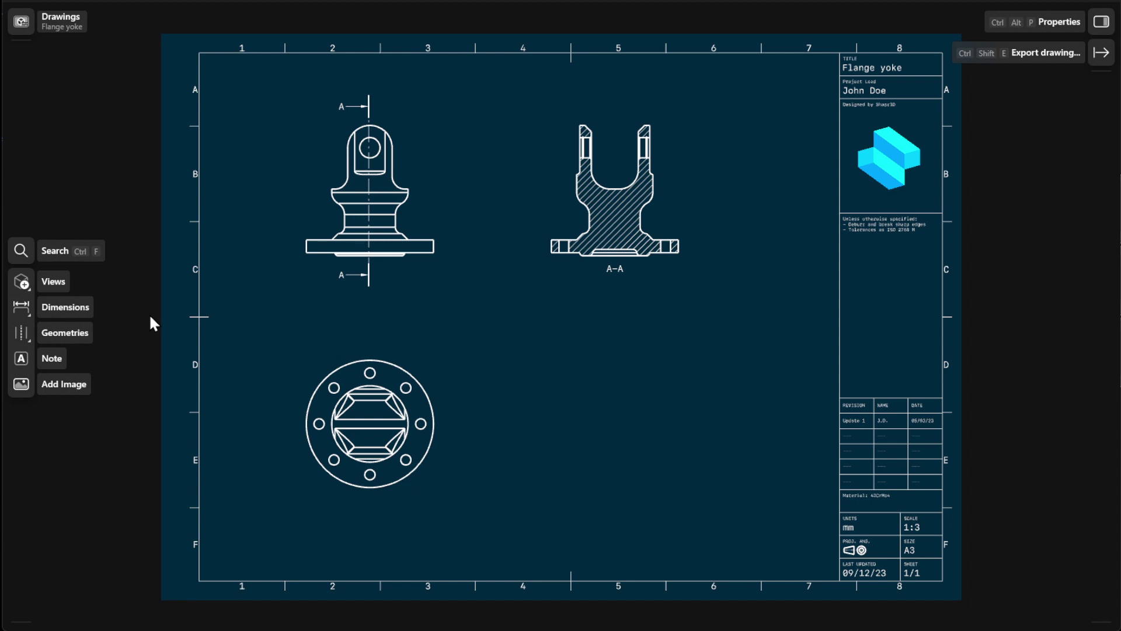
Step: Start a detail view and draw a large circle centred on the midpoint of the left sloped edge above the flange in section A-A
{"action": "left_click", "coordinate": [55, 281]}
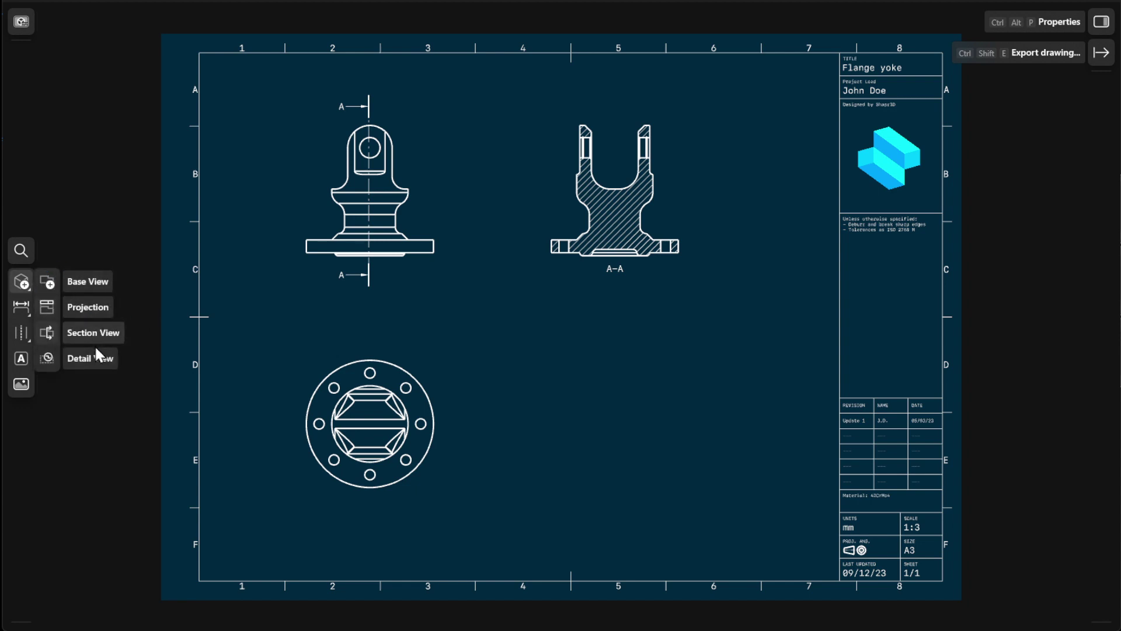
{"action": "left_click", "coordinate": [96, 361]}
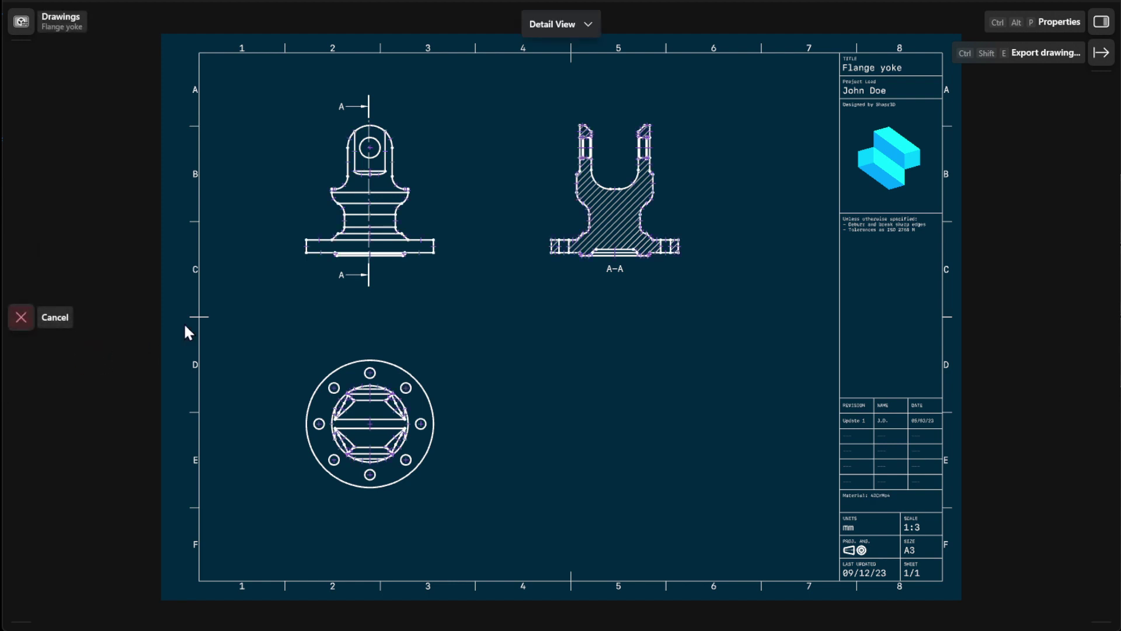
{"action": "left_click", "coordinate": [580, 237]}
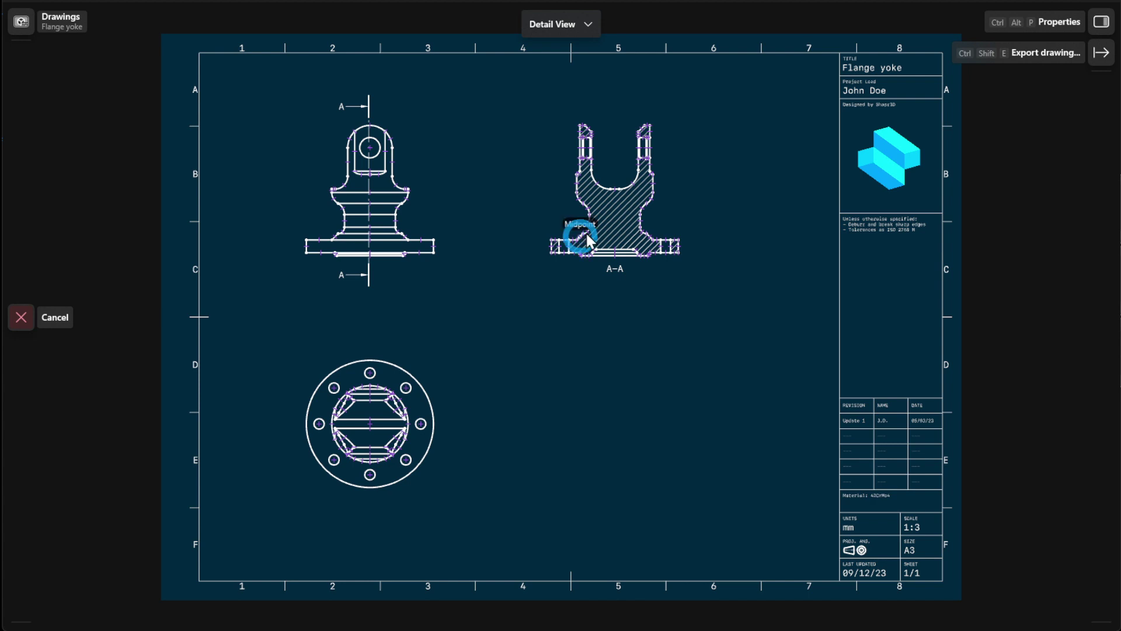
{"action": "left_click", "coordinate": [627, 206]}
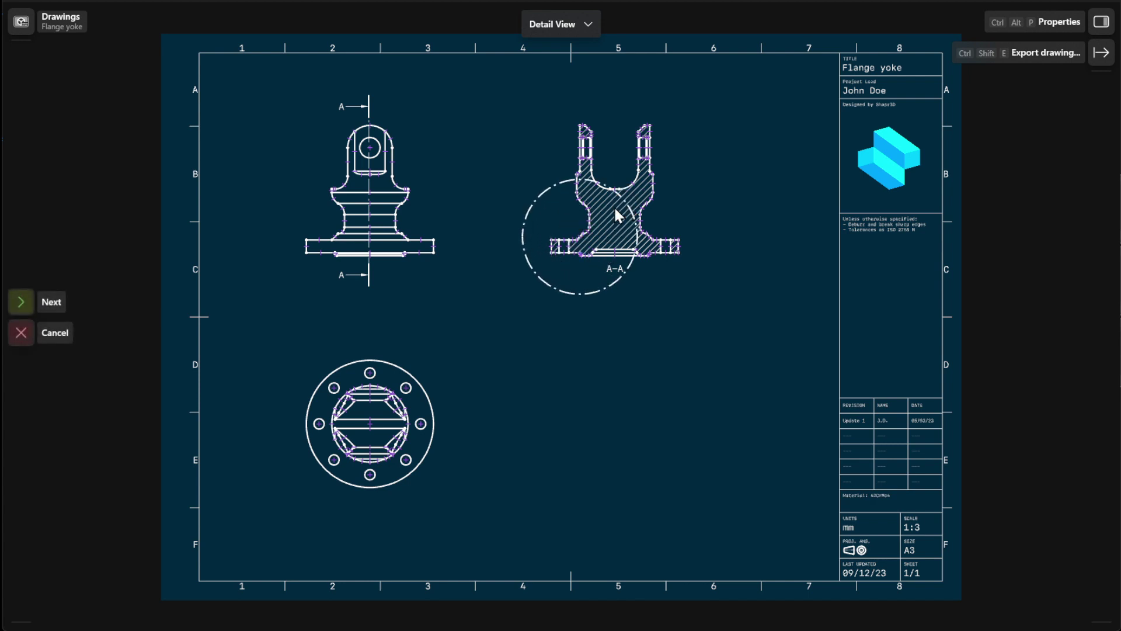
Step: Place the detail view below section A-A and shift it slightly down and right, with its centre in zone E6
{"action": "left_click", "coordinate": [51, 302]}
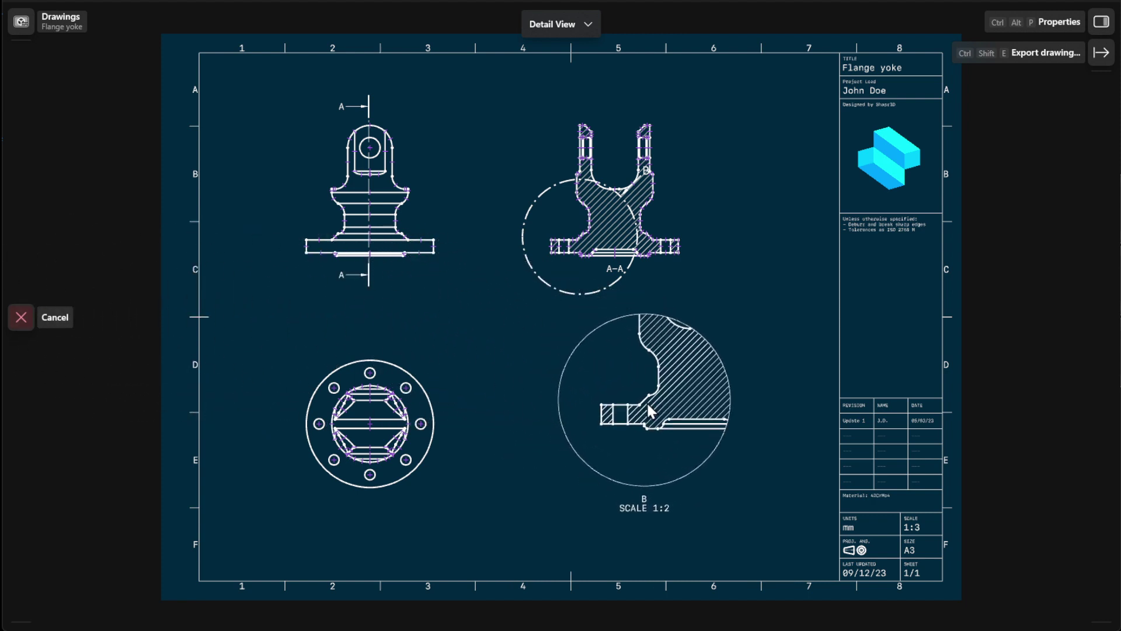
{"action": "left_click", "coordinate": [664, 416]}
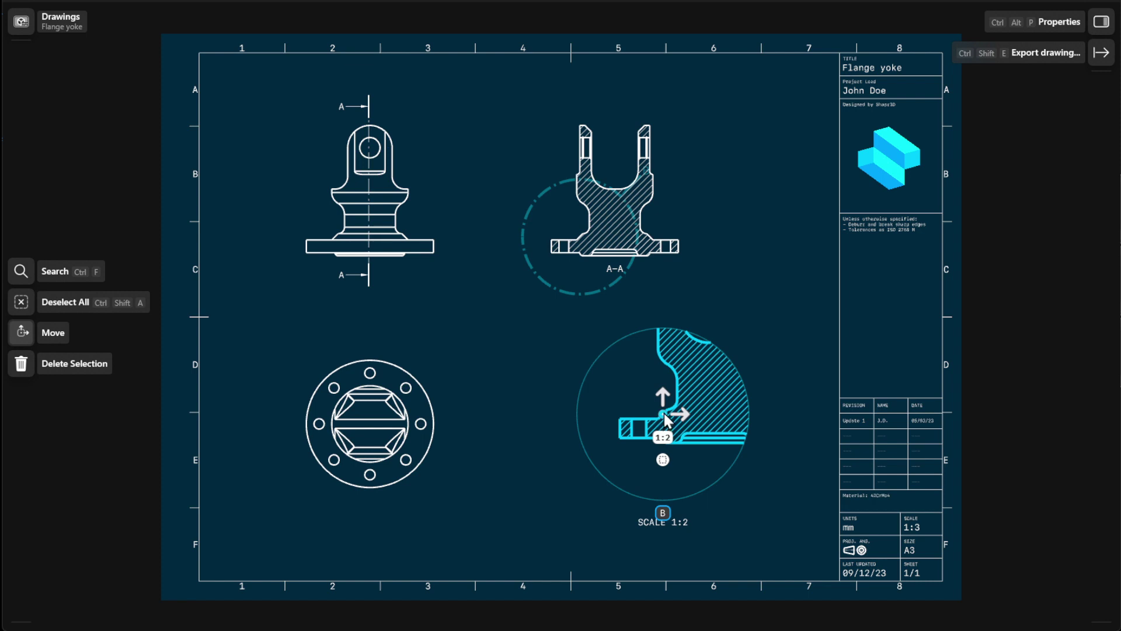
{"action": "left_click_drag", "start_coordinate": [682, 419], "coordinate": [681, 444]}
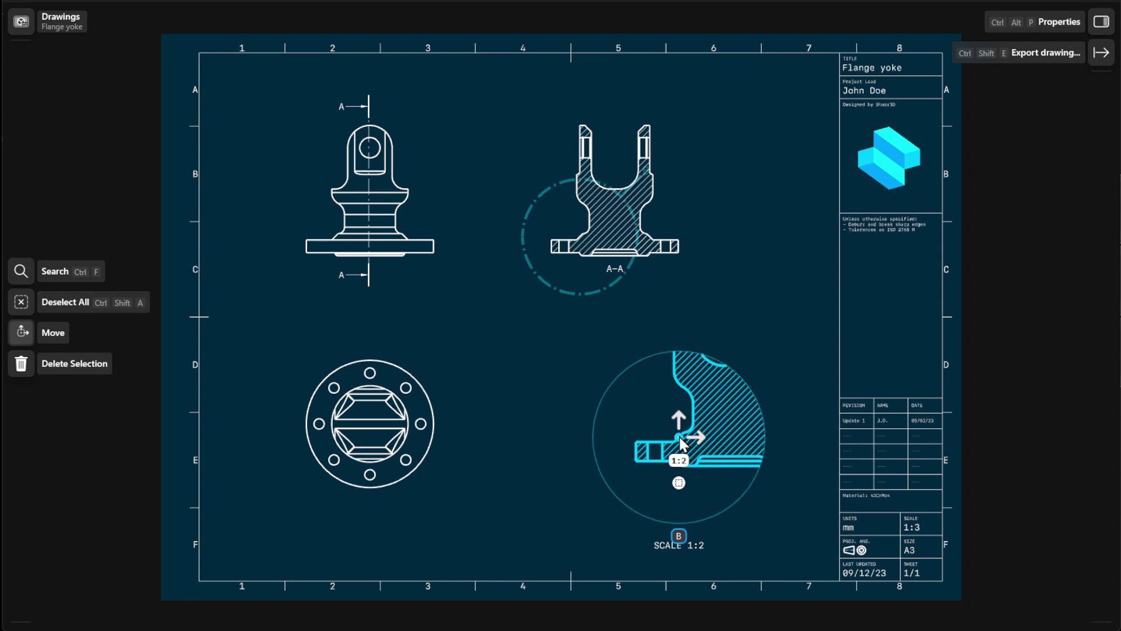
Step: Try the detail view at scale 1:4, and set it back to 1:2
{"action": "left_click", "coordinate": [678, 459]}
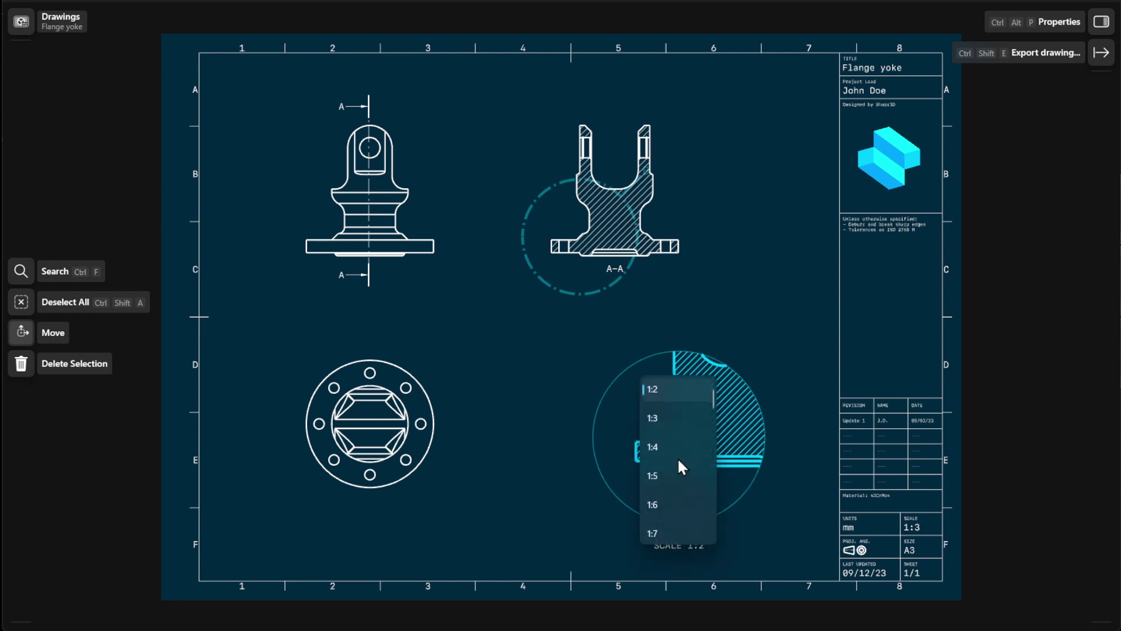
{"action": "left_click", "coordinate": [677, 447]}
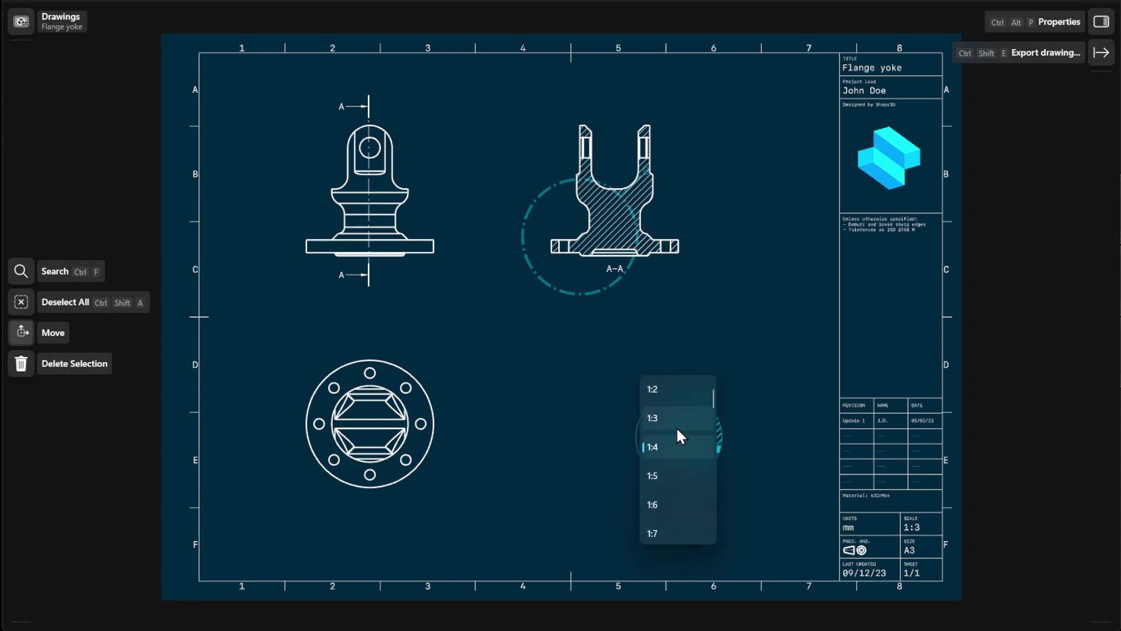
{"action": "left_click", "coordinate": [672, 398]}
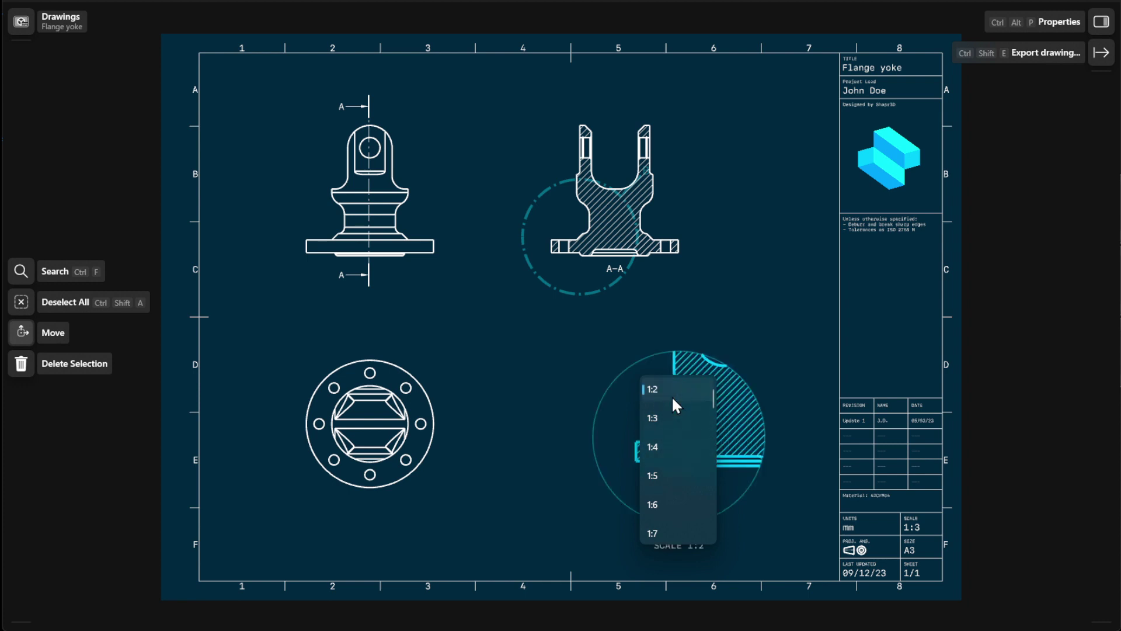
{"action": "left_click", "coordinate": [573, 468]}
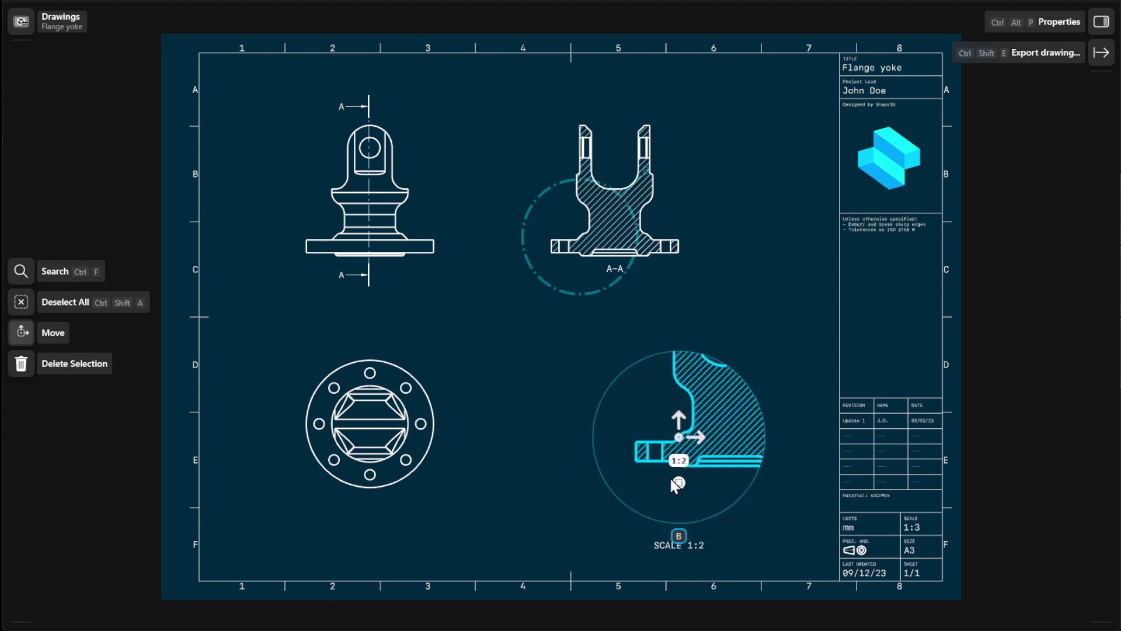